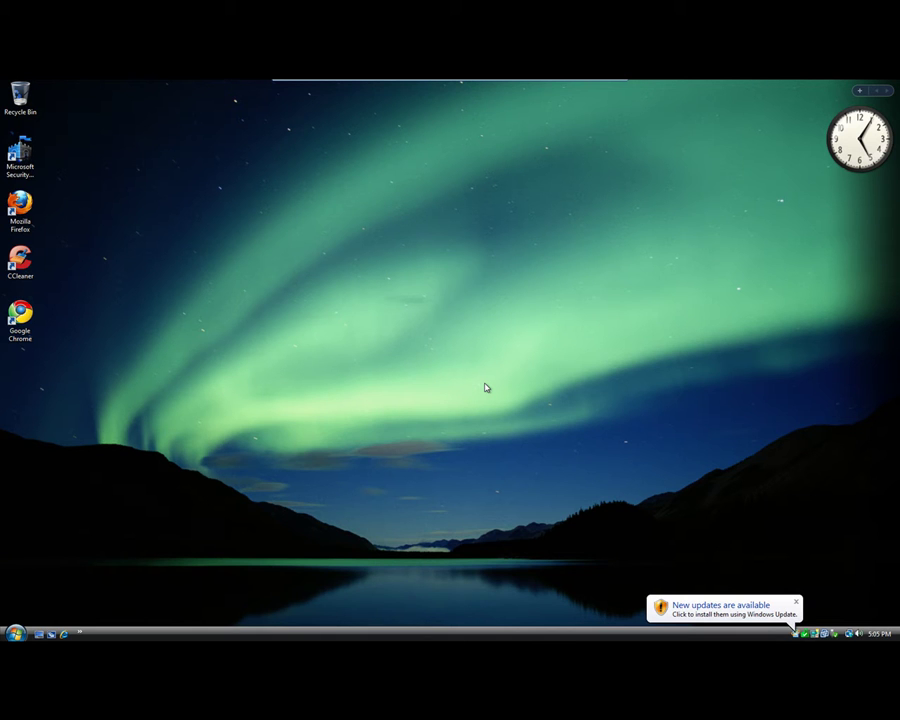
- Close the 'New updates are available' balloon in the system tray
click(796, 601)
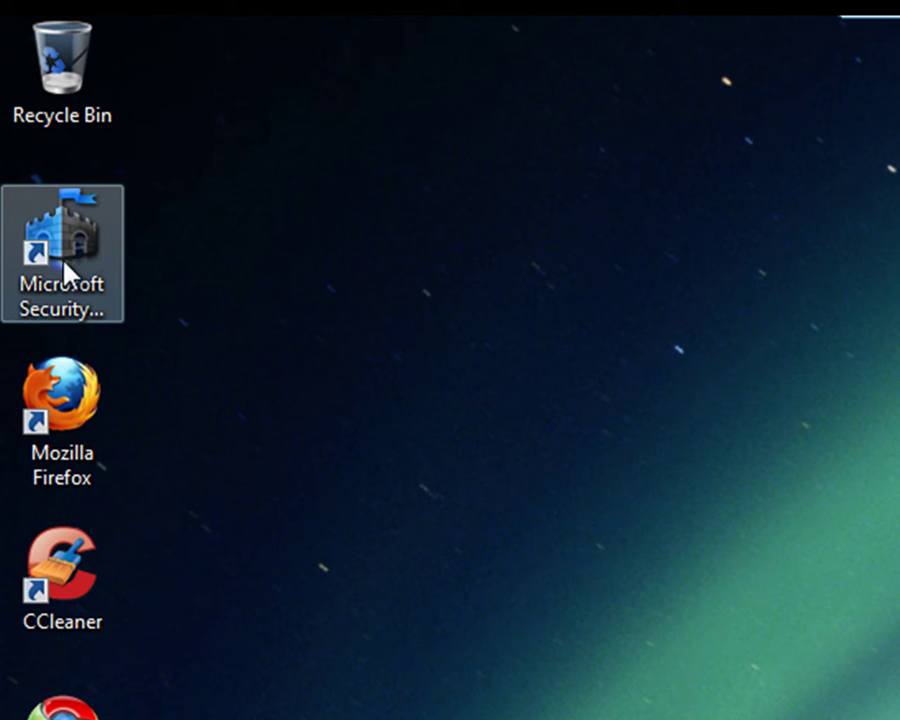
- Launch Microsoft Security Essentials from its desktop shortcut
double_click(64, 252)
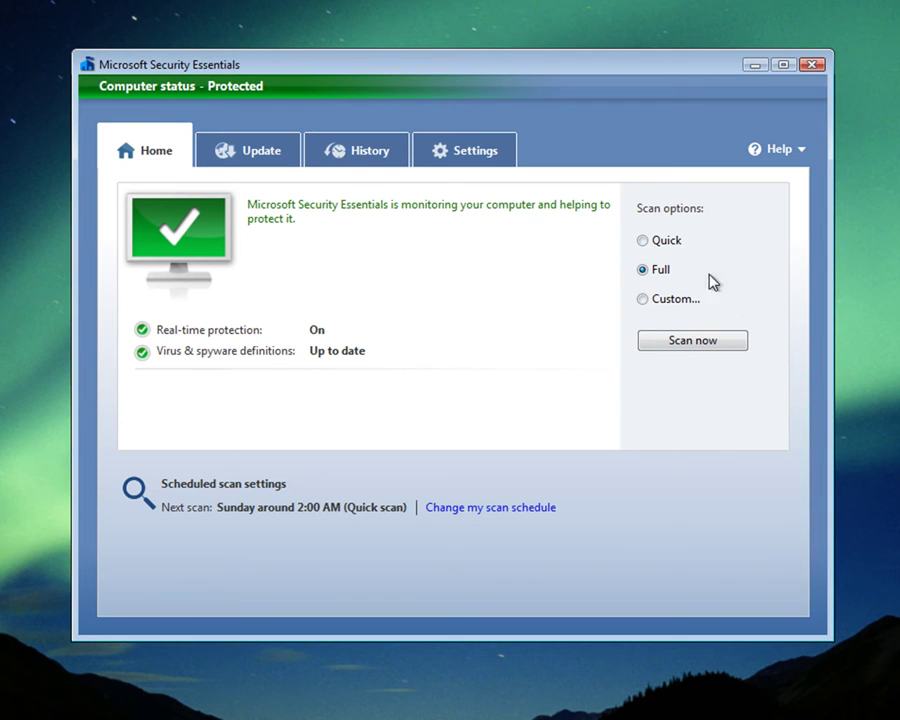
- Show the Update page with definitions version 1.71.2204.0
click(248, 150)
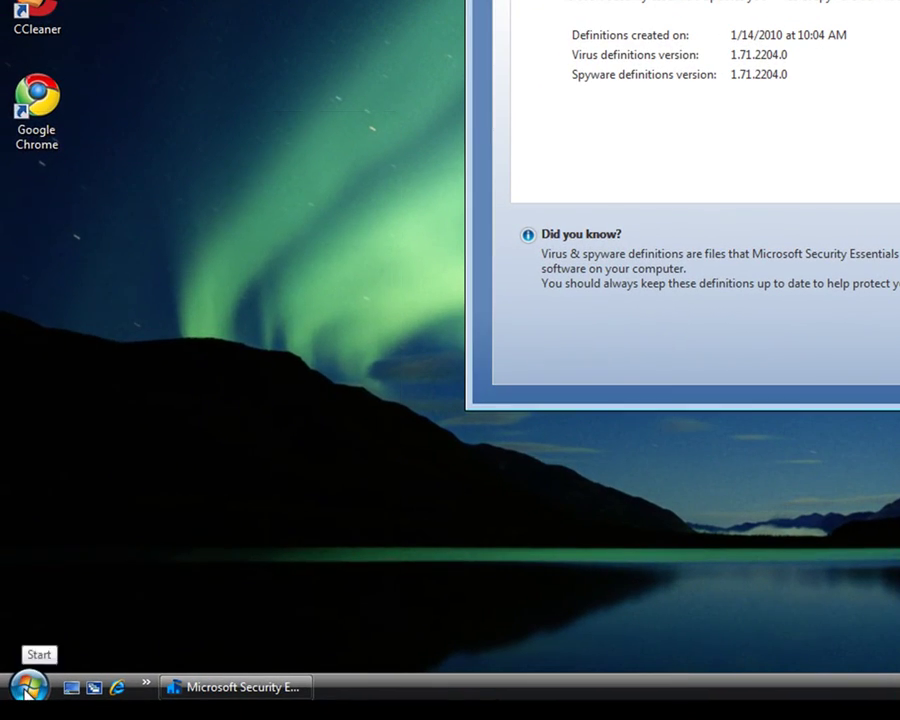
- Open the Security category of Control Panel from the Start menu
click(27, 684)
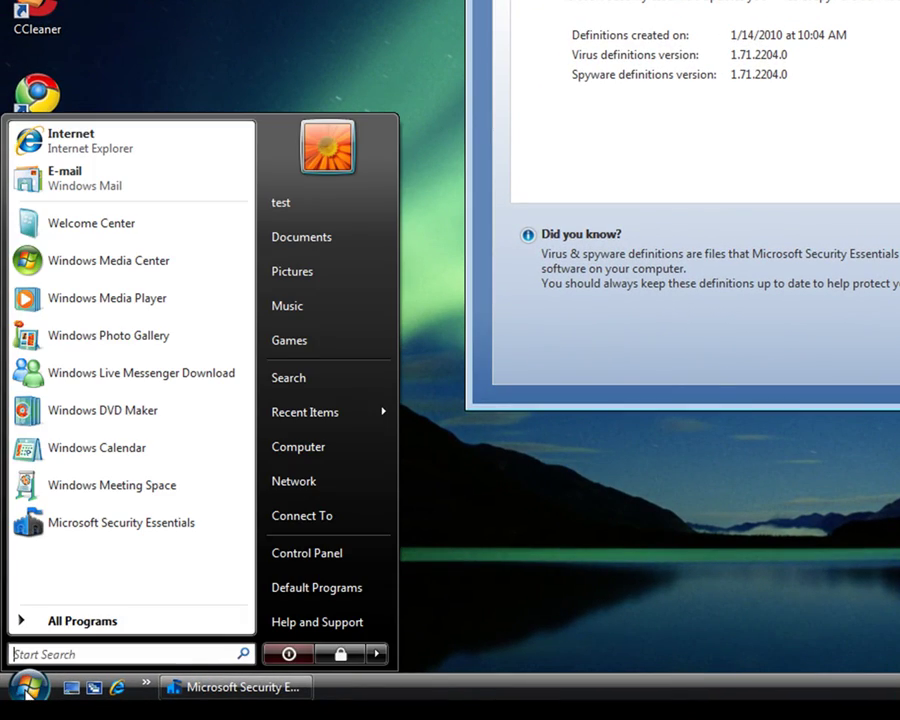
click(352, 557)
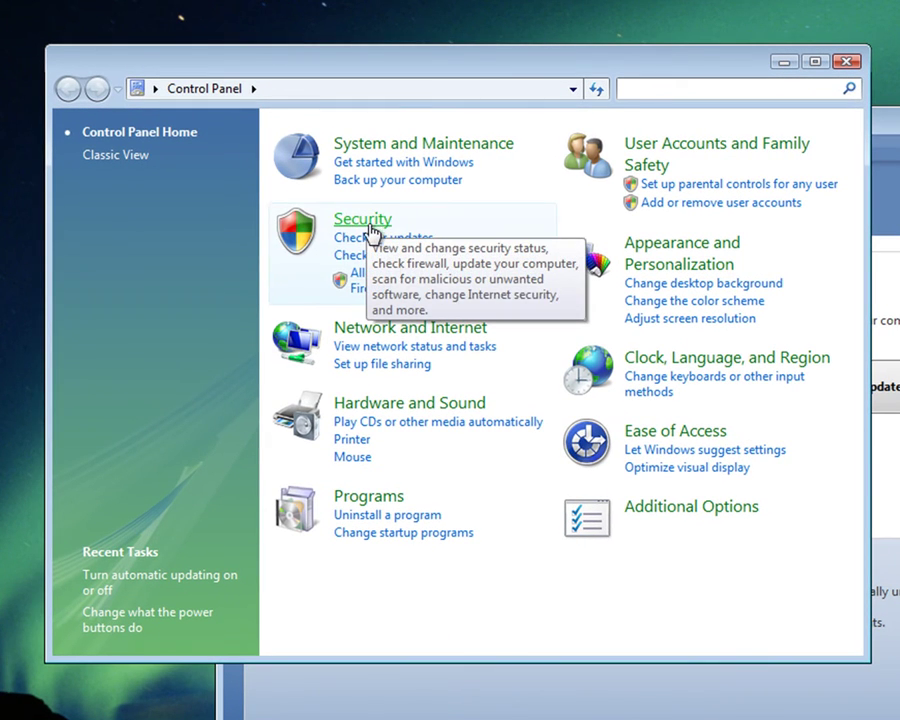
click(372, 228)
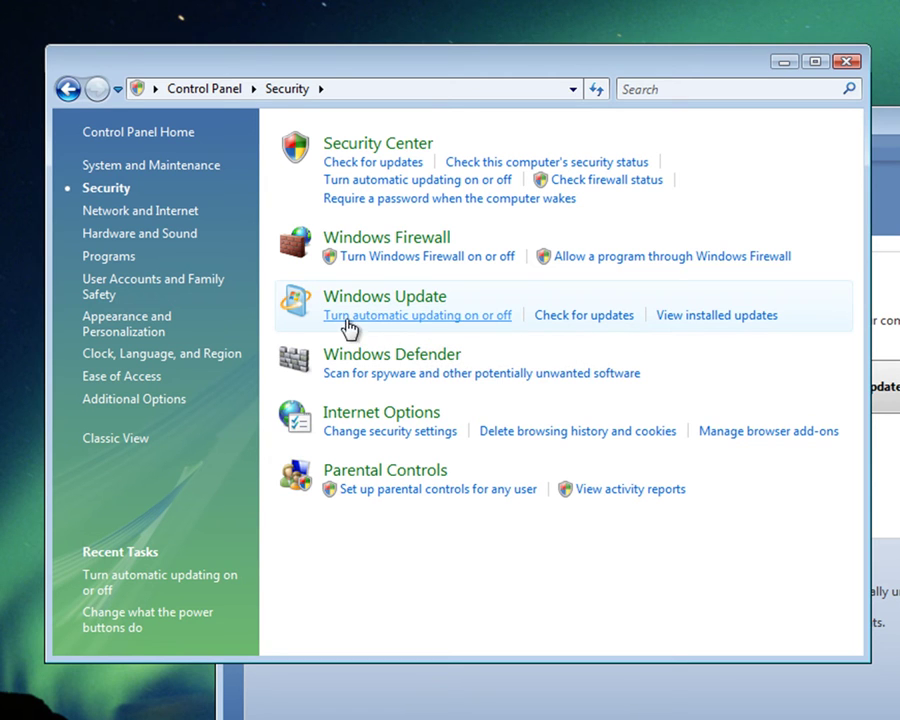
- Set important updates to 'Install updates automatically (recommended)' in Windows Update settings
click(432, 318)
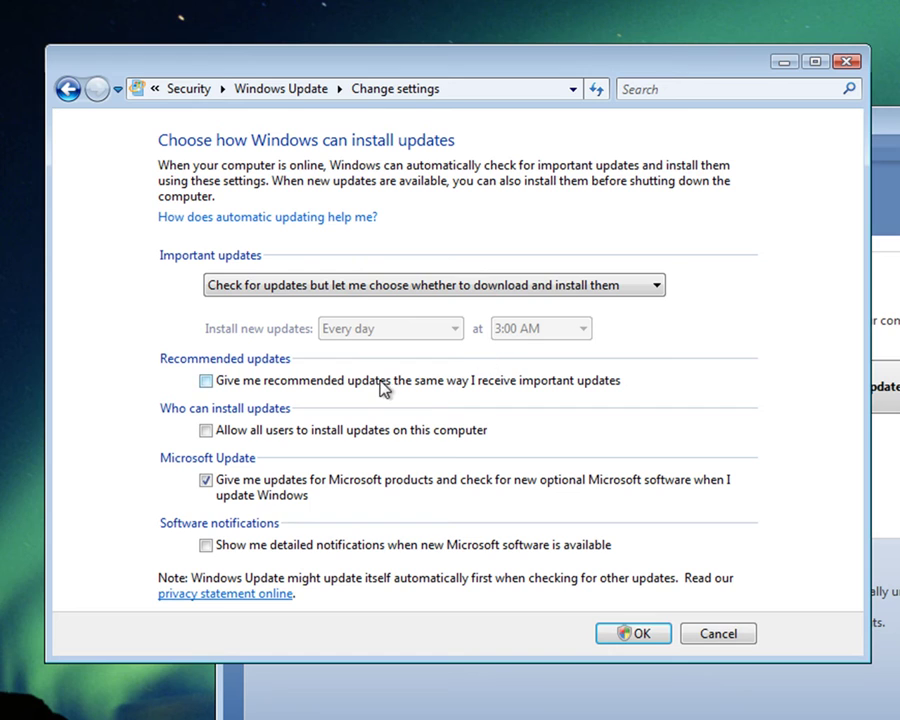
click(656, 286)
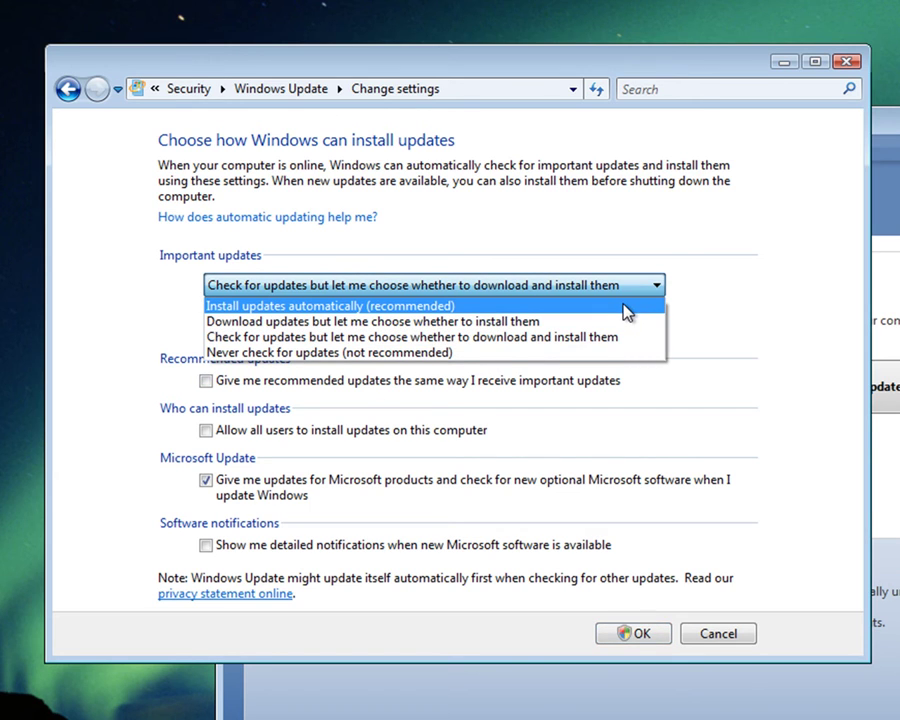
click(680, 290)
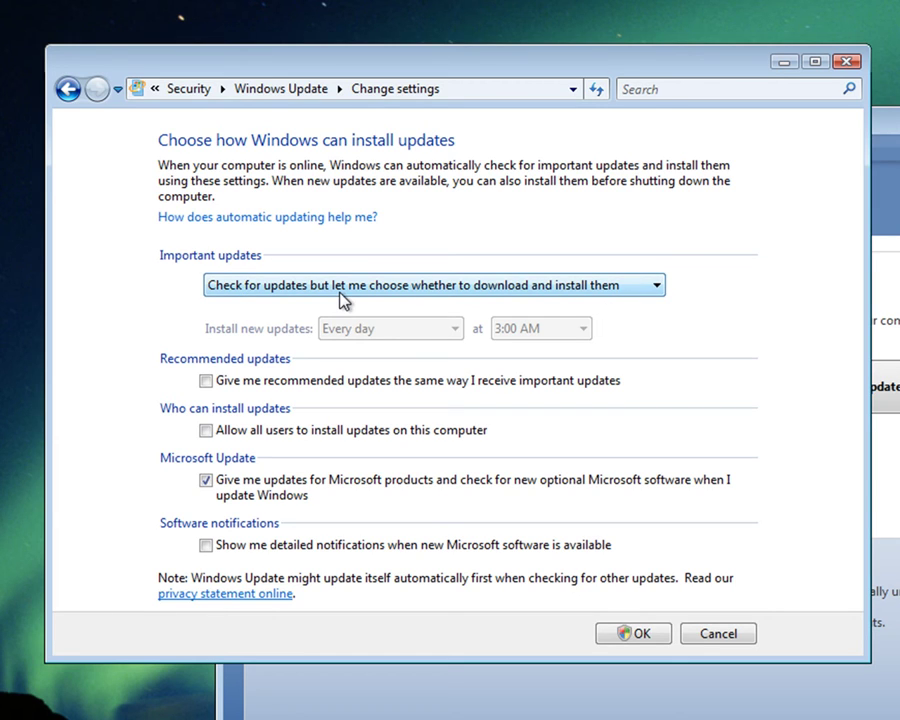
click(656, 292)
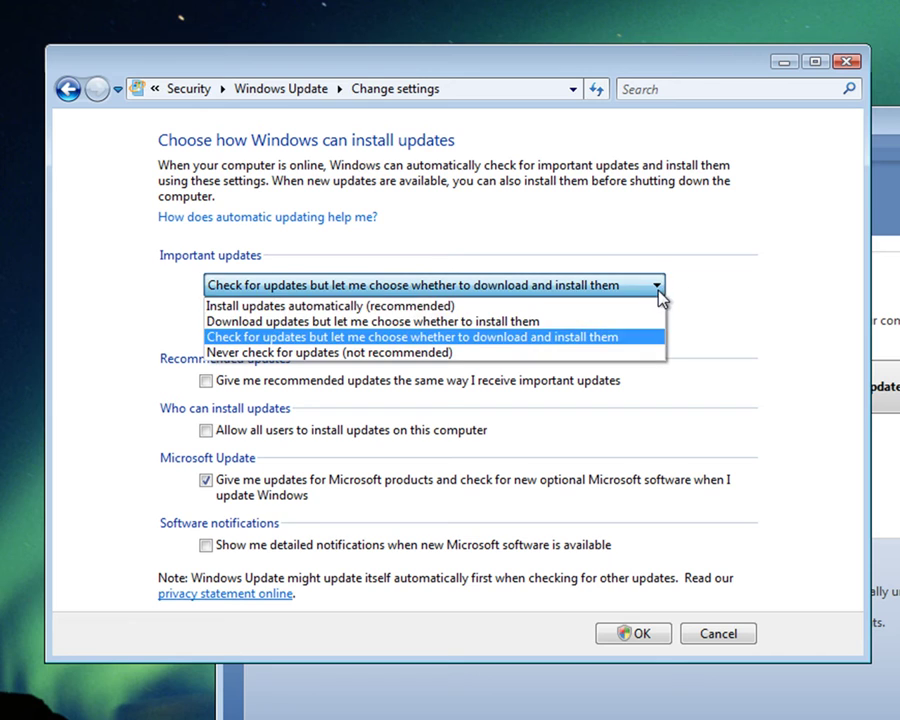
click(598, 310)
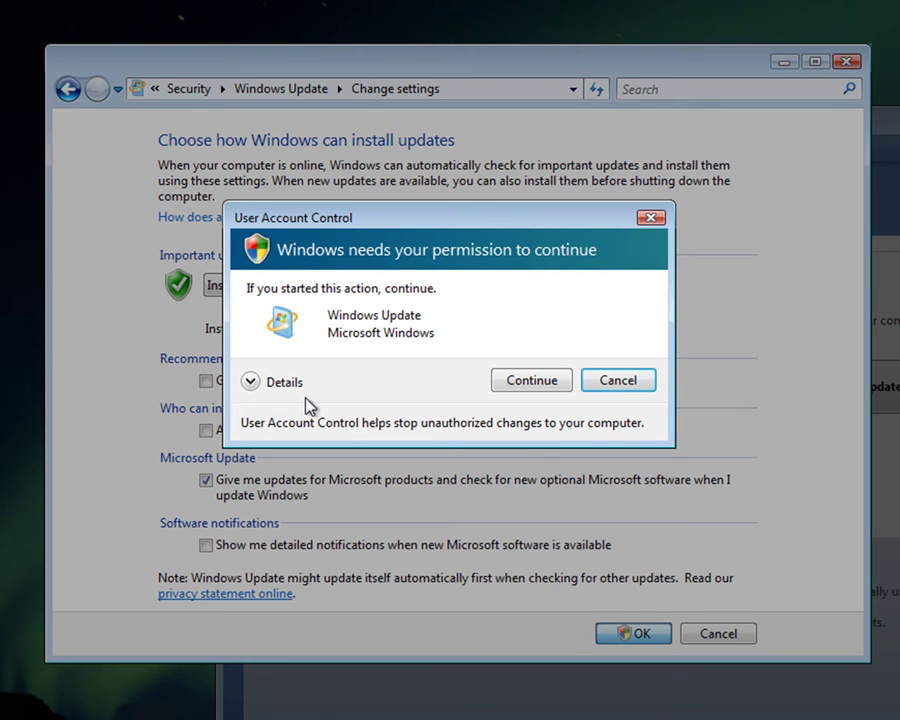
- Approve the User Account Control prompt to apply the update setting
click(542, 381)
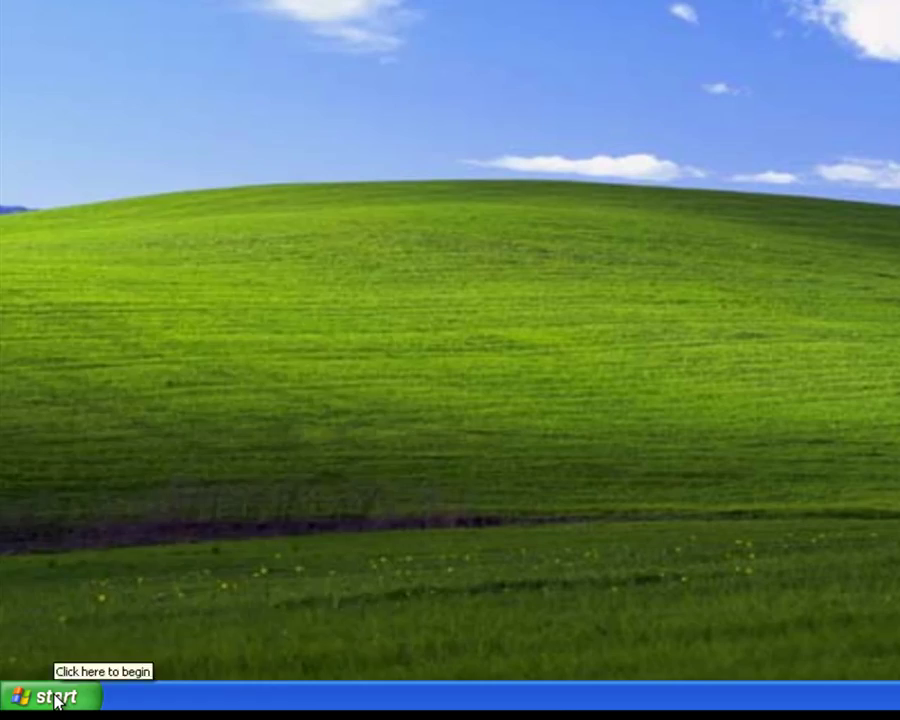
- Bring up the Automatic Updates settings via XP Control Panel's Security Center
click(55, 697)
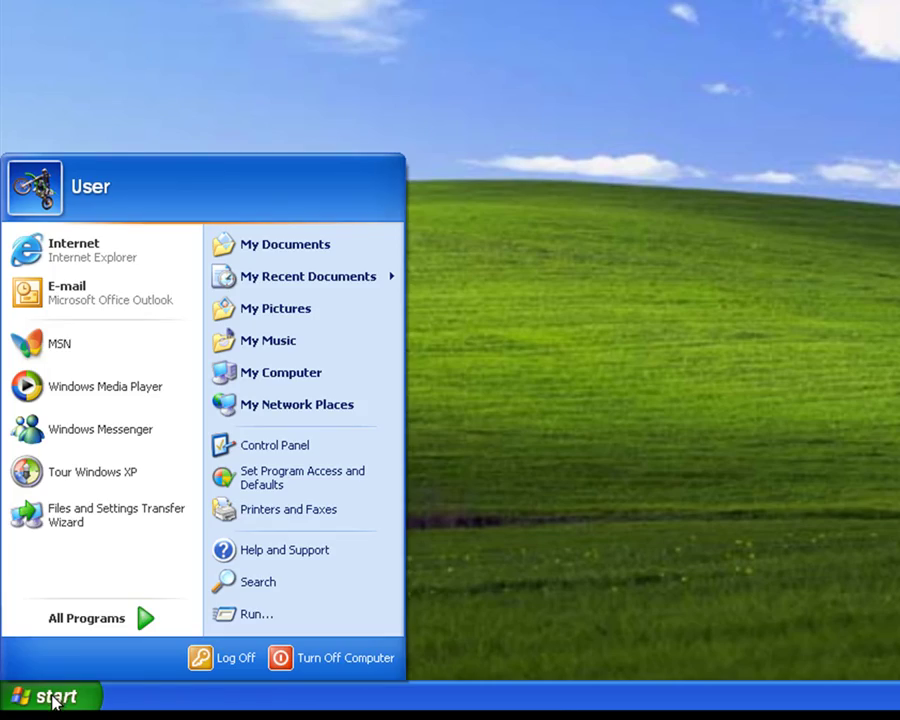
click(306, 452)
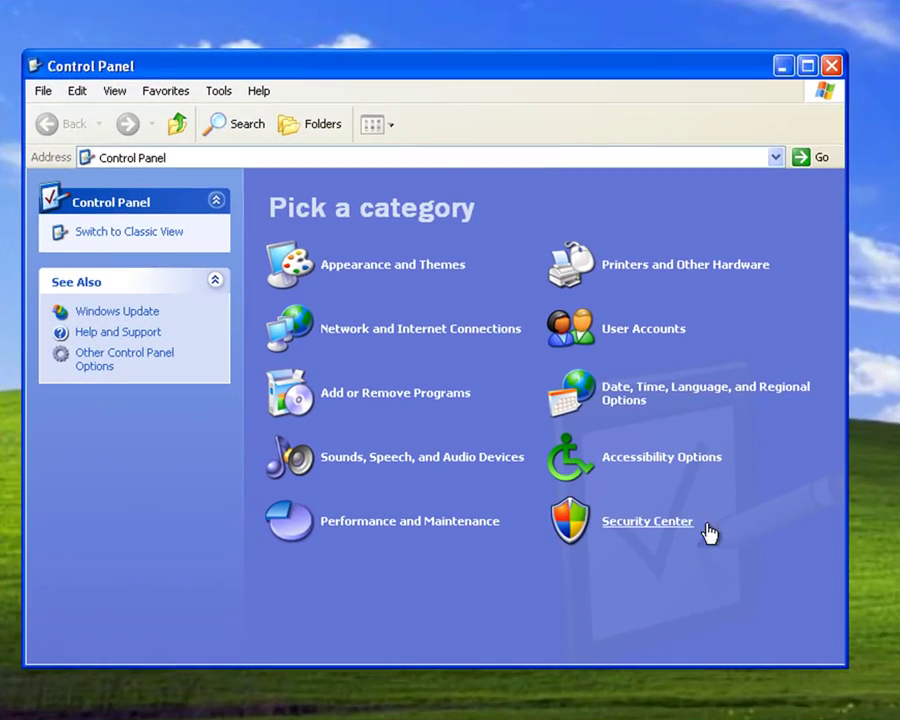
click(648, 522)
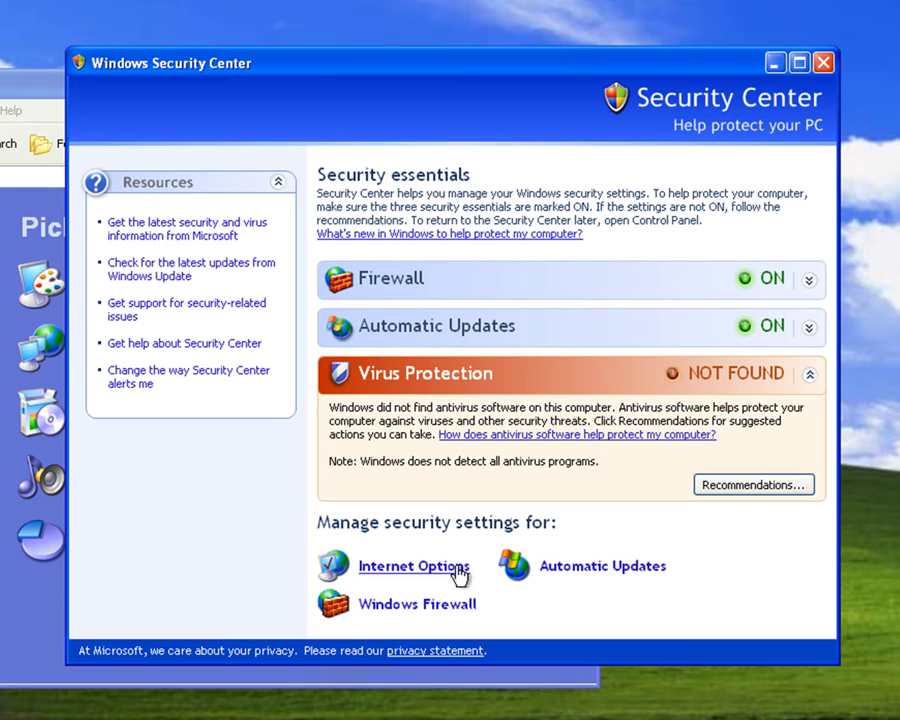
click(604, 568)
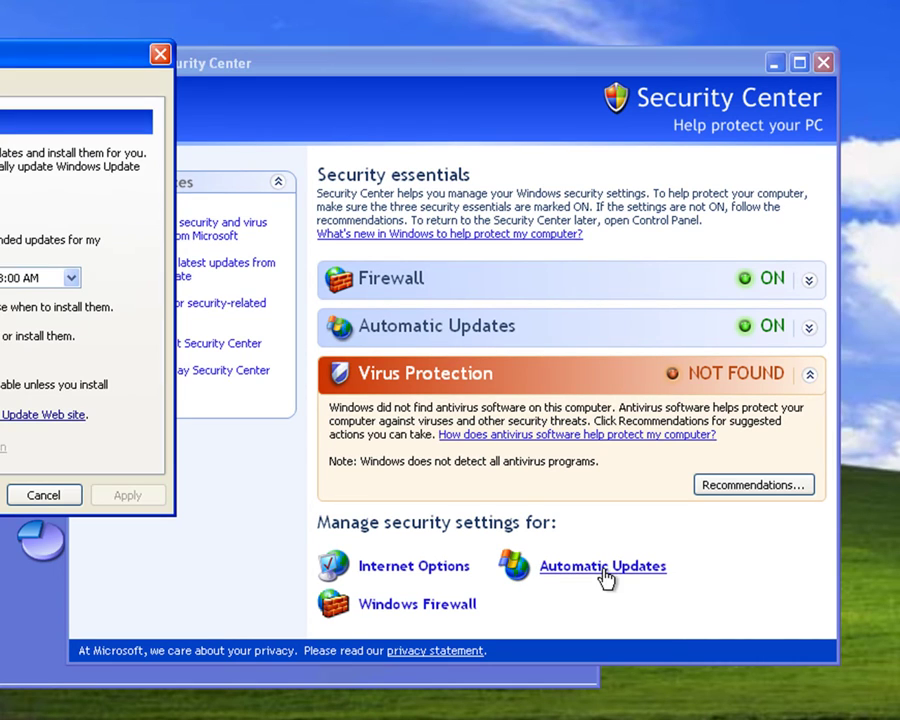
drag(2, 66, 430, 62)
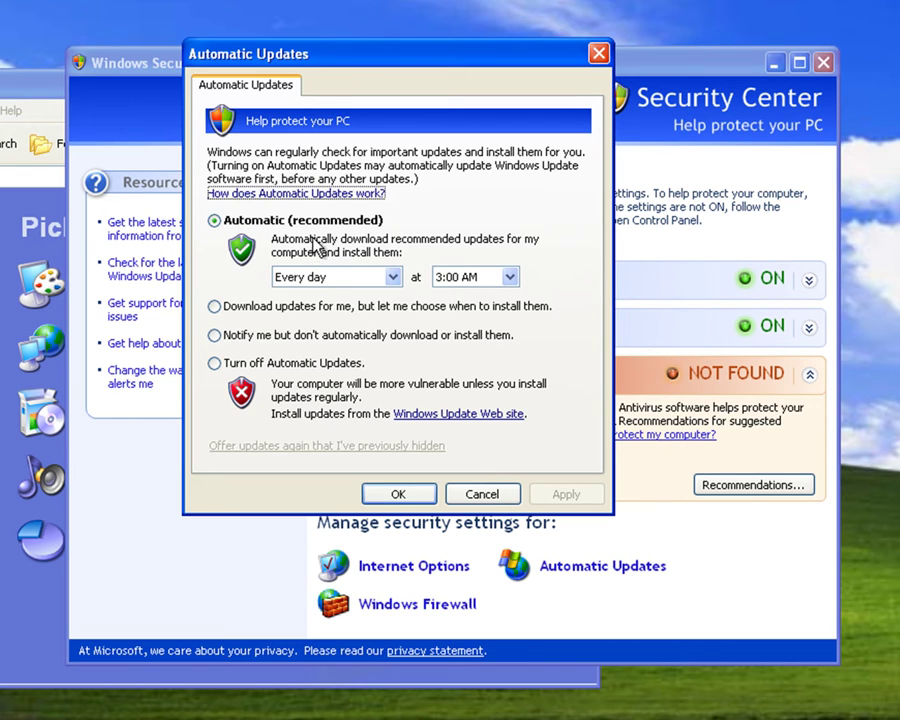
- Dismiss Automatic Updates and close Security Center and Control Panel
click(398, 494)
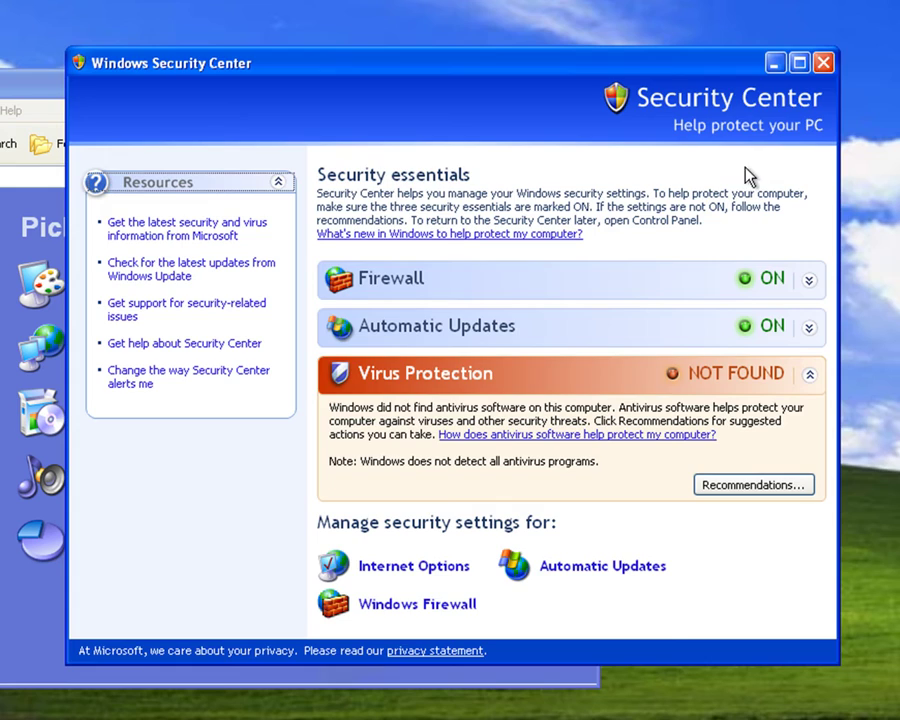
click(823, 63)
click(582, 85)
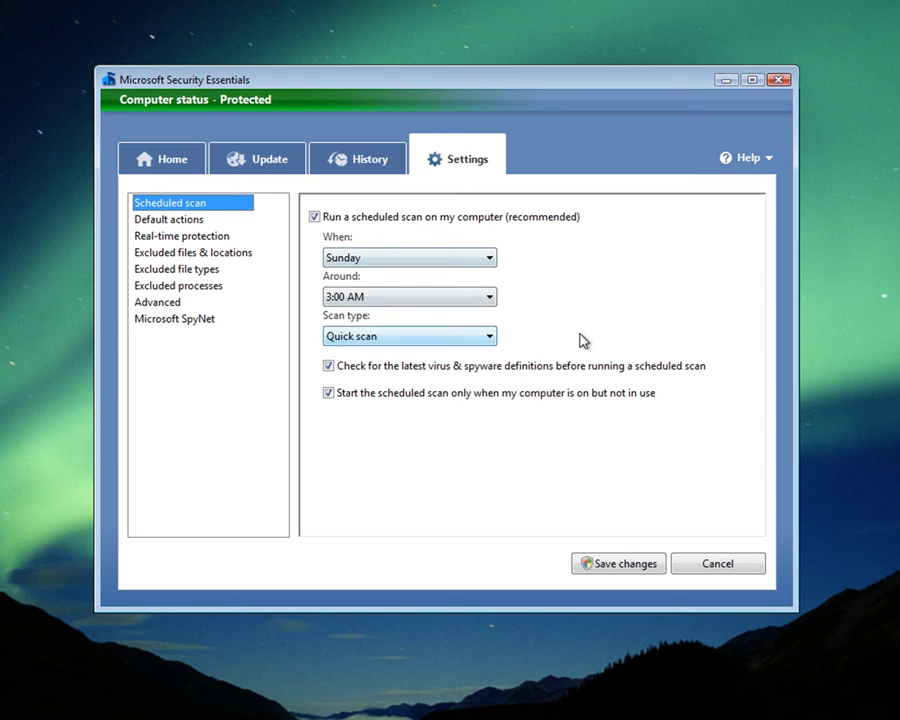
- Set the scheduled scan to Monday, around 6:00 PM, scan type Full scan
click(494, 262)
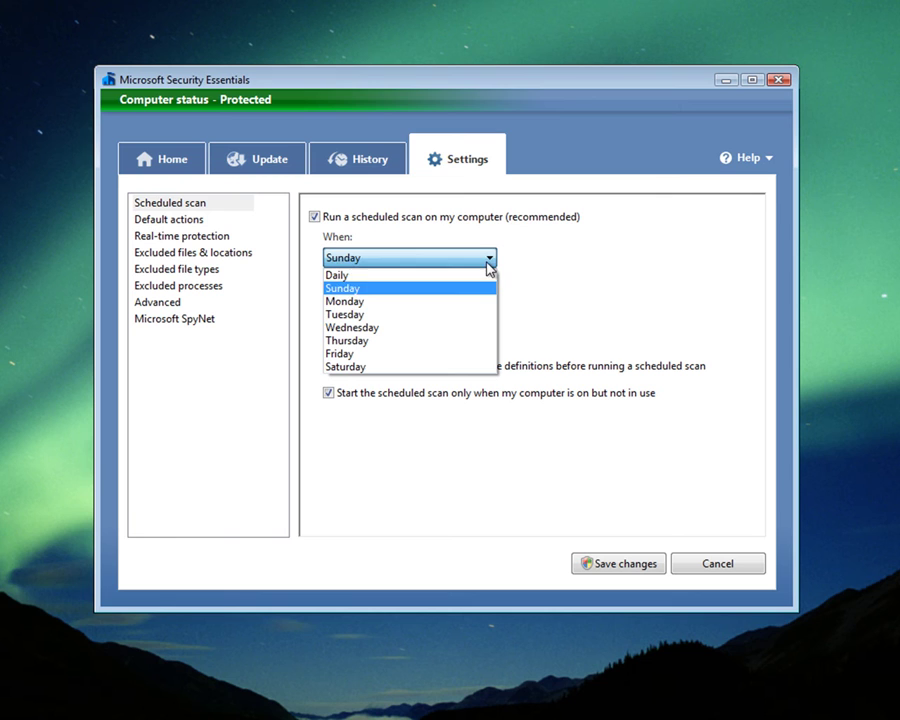
click(470, 299)
click(489, 297)
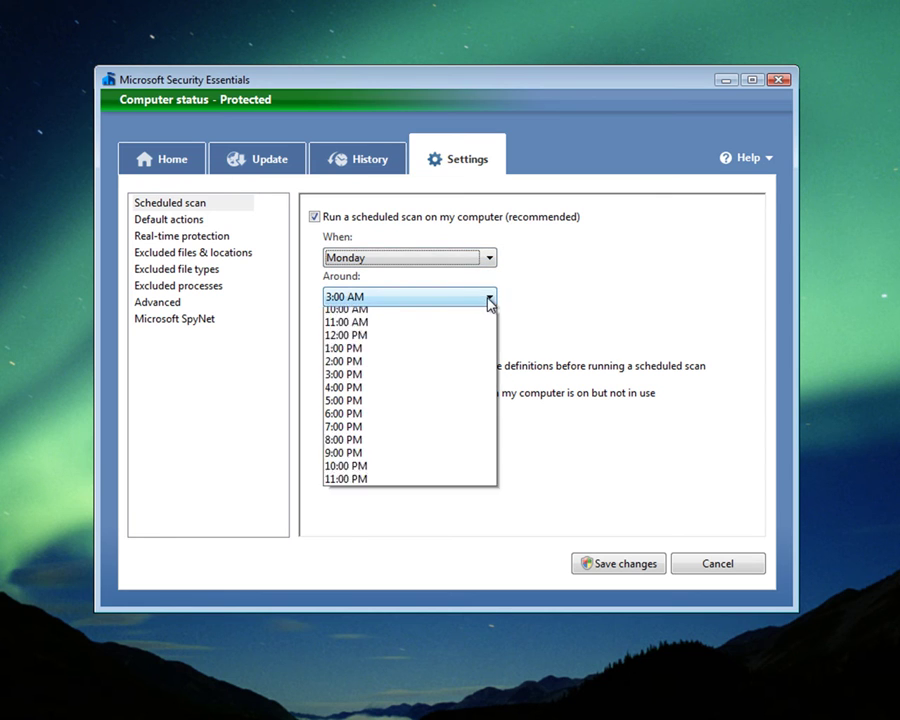
click(410, 549)
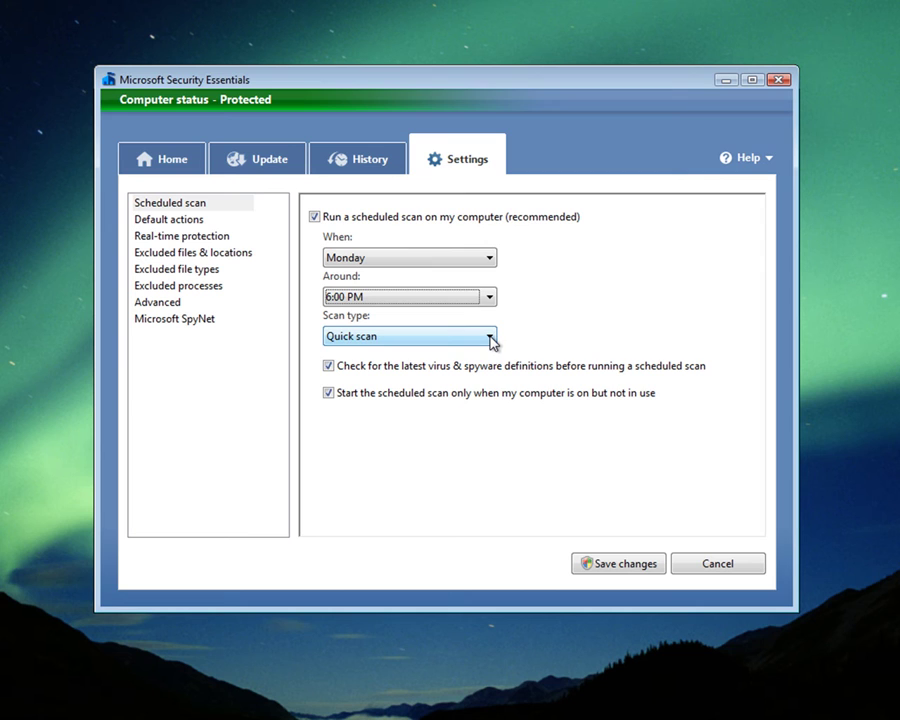
click(490, 340)
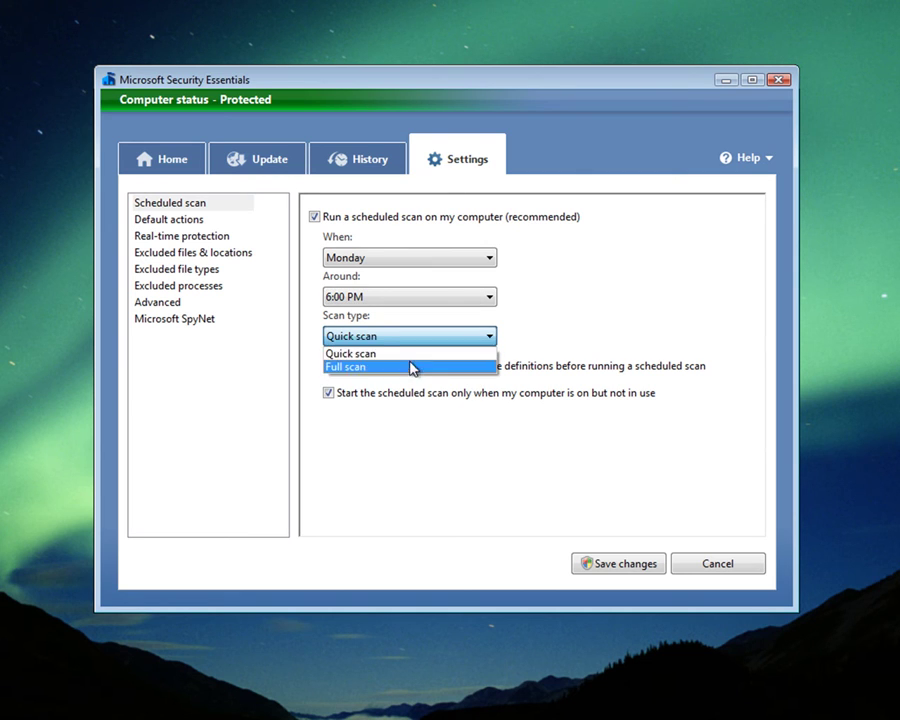
click(370, 367)
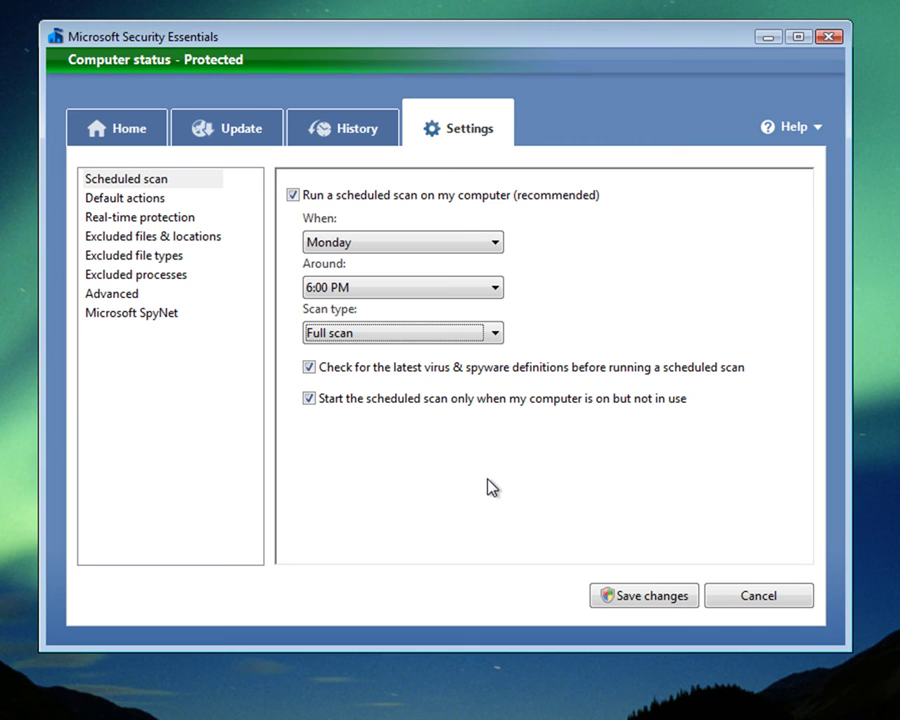
- Browse Default actions, Real-time protection and exclusion pages, ending on Excluded processes
click(118, 199)
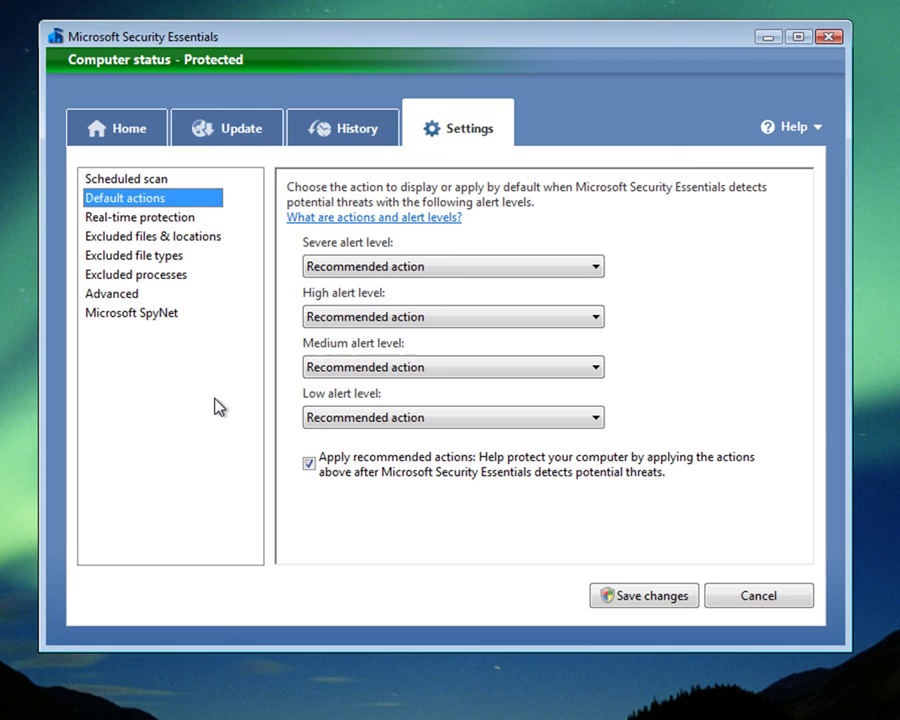
click(195, 217)
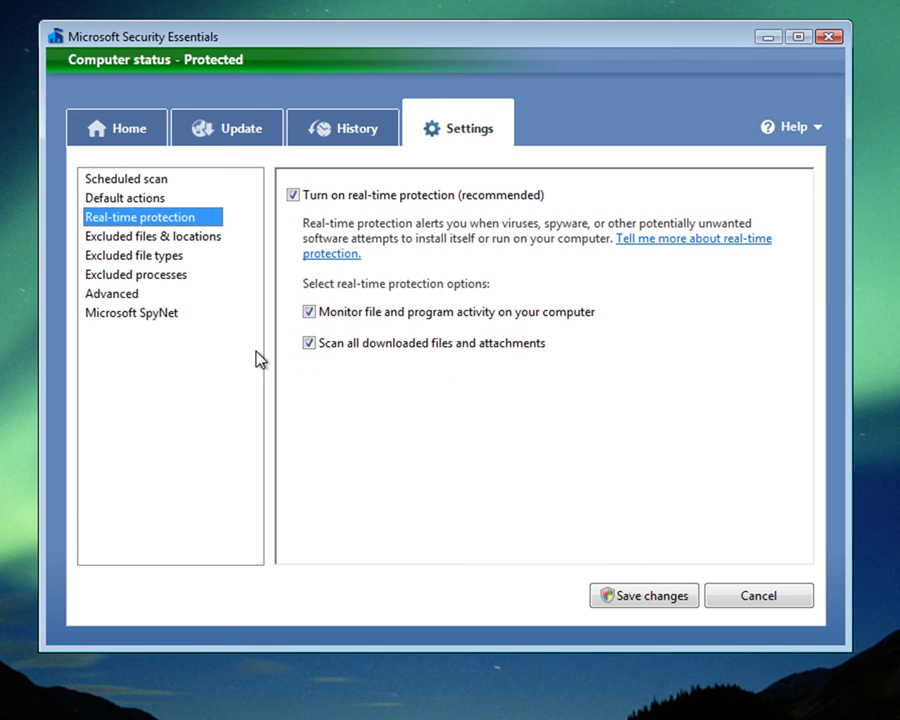
click(148, 238)
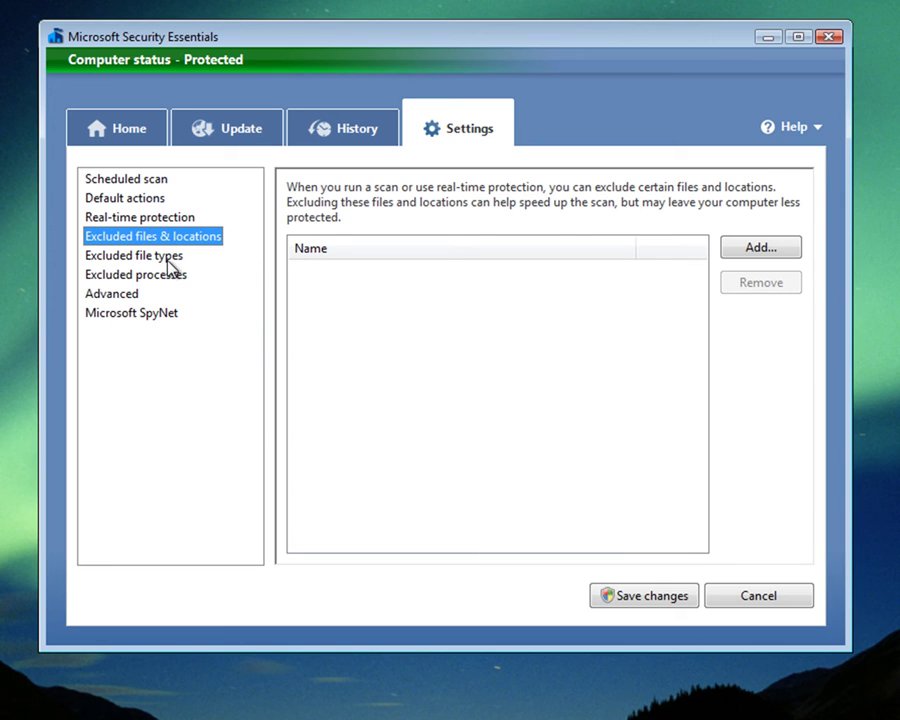
click(168, 258)
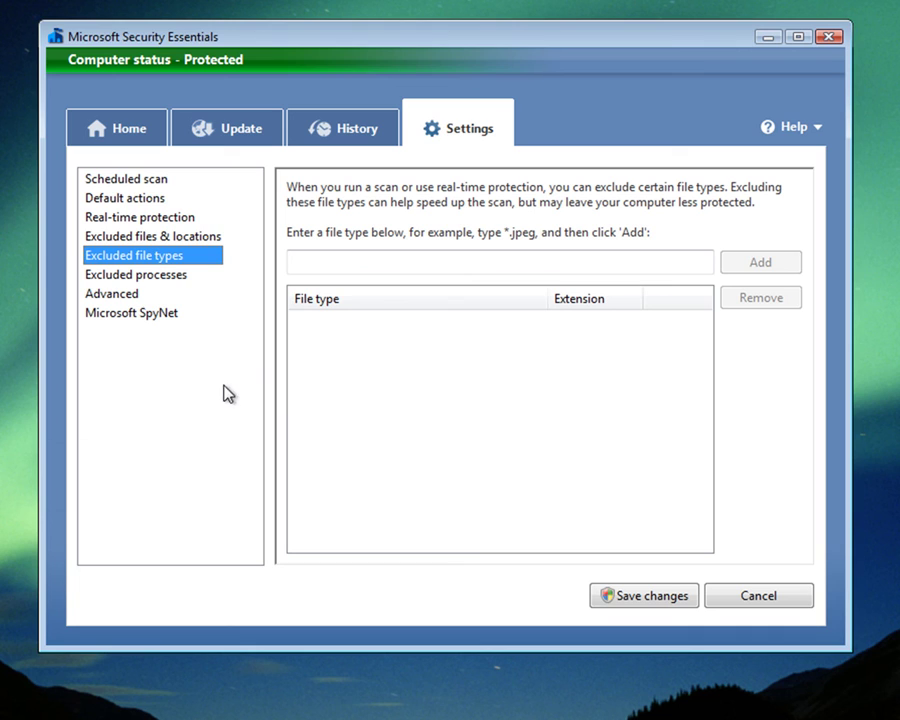
click(541, 256)
click(130, 276)
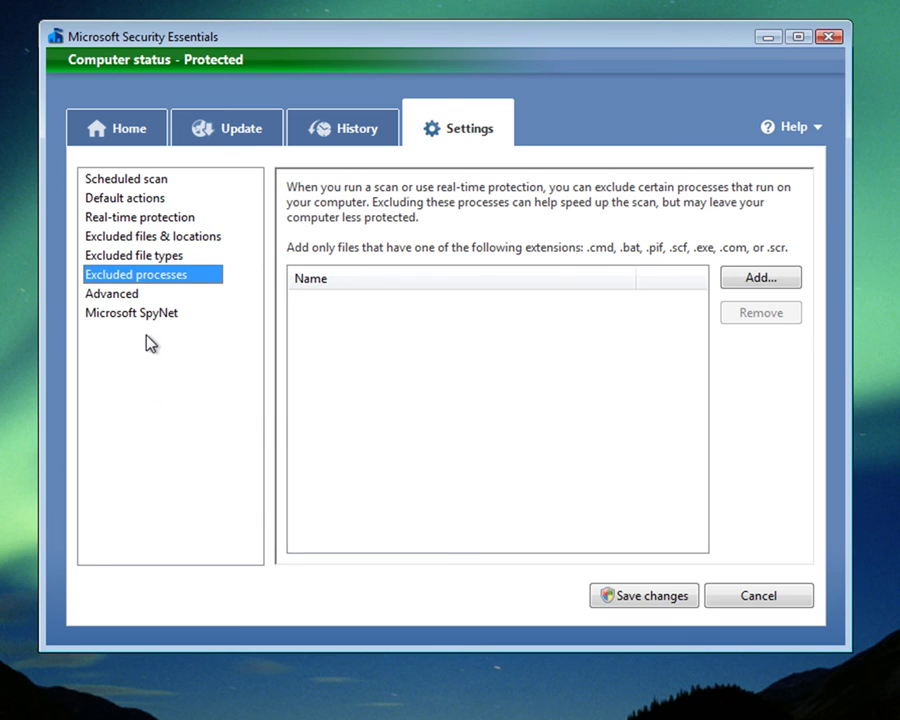
- Review the Advanced scan options, then the Microsoft SpyNet membership page
click(122, 295)
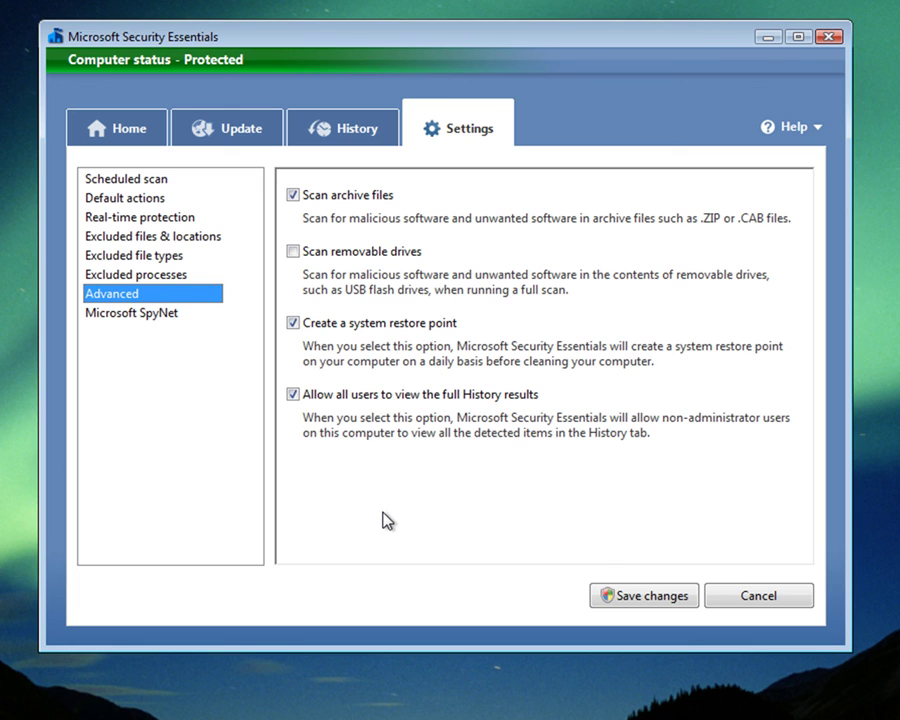
click(134, 313)
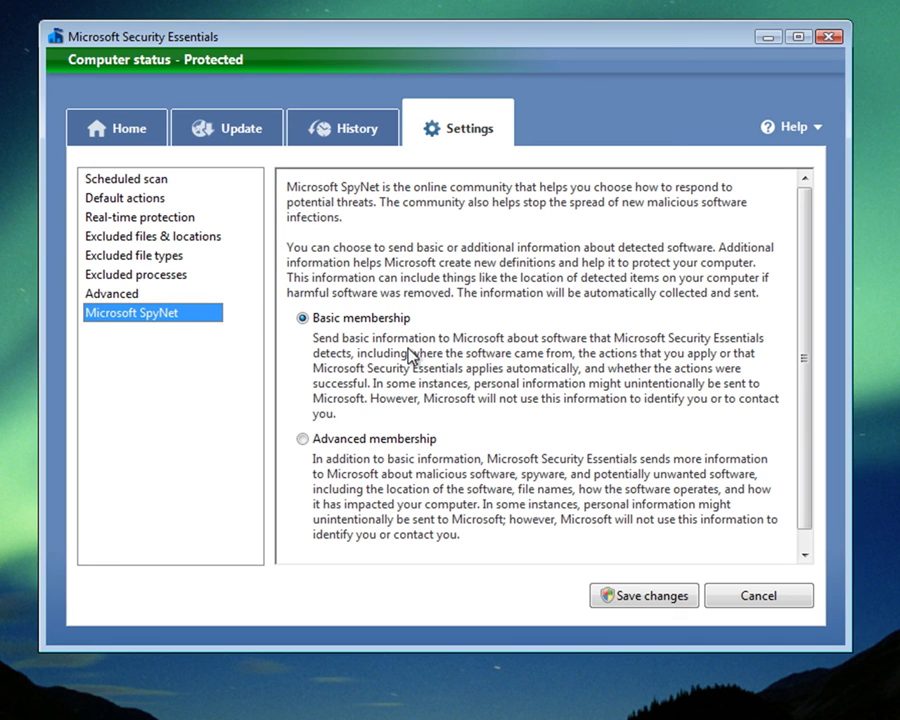
- Save the Monday 6:00 PM full-scan schedule, approve the UAC permission prompt, and return to Home
click(133, 181)
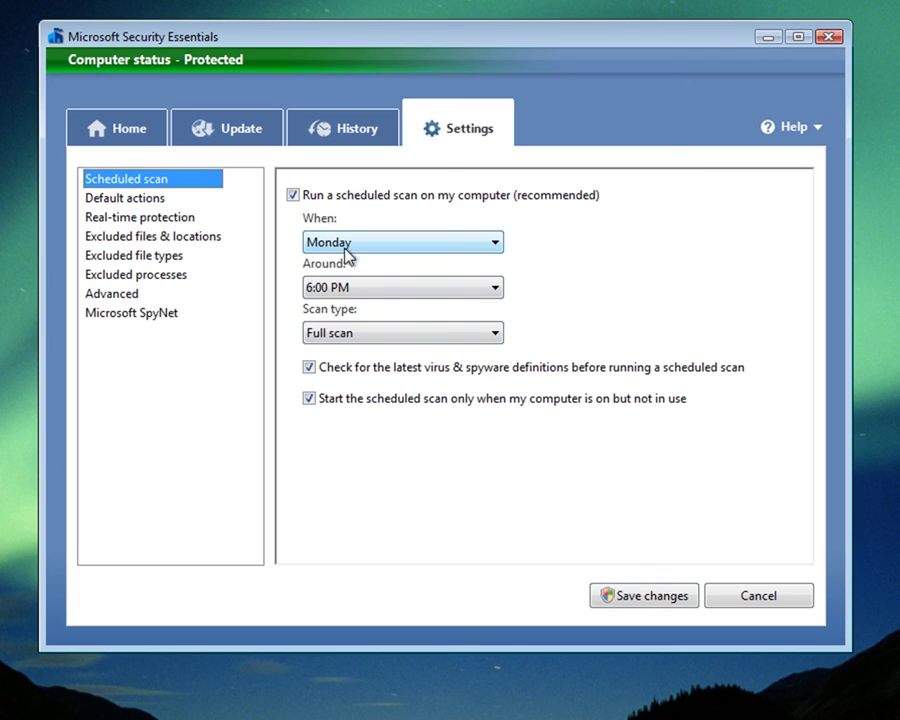
click(633, 597)
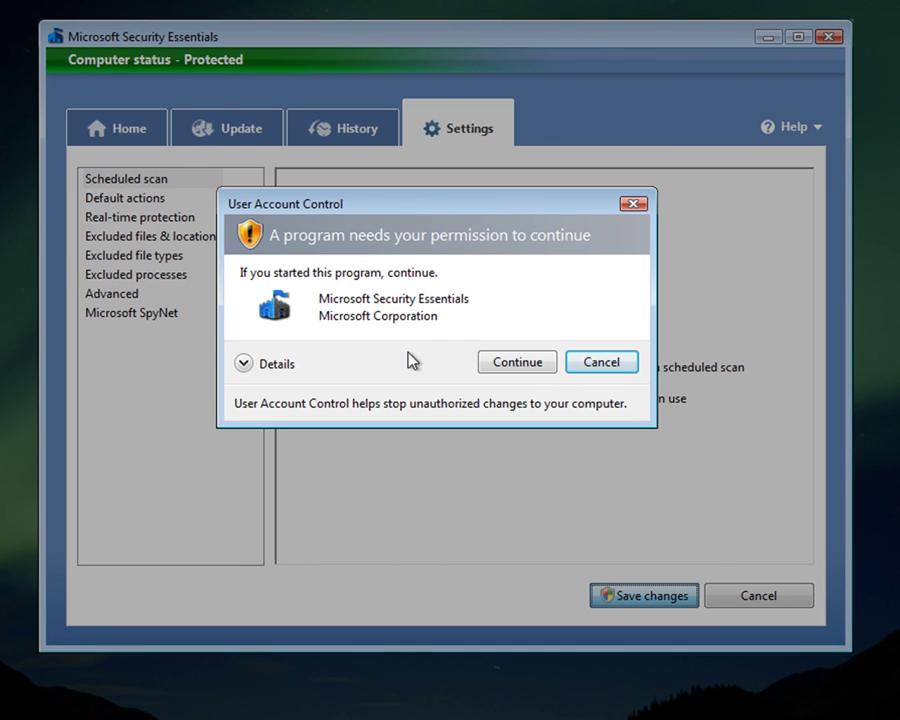
click(515, 363)
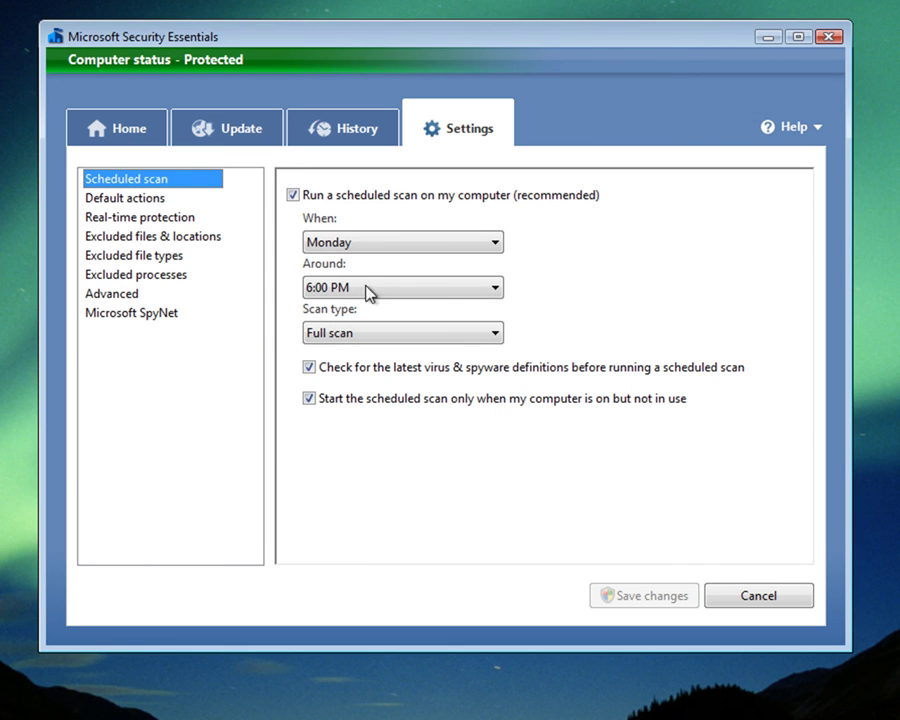
click(121, 133)
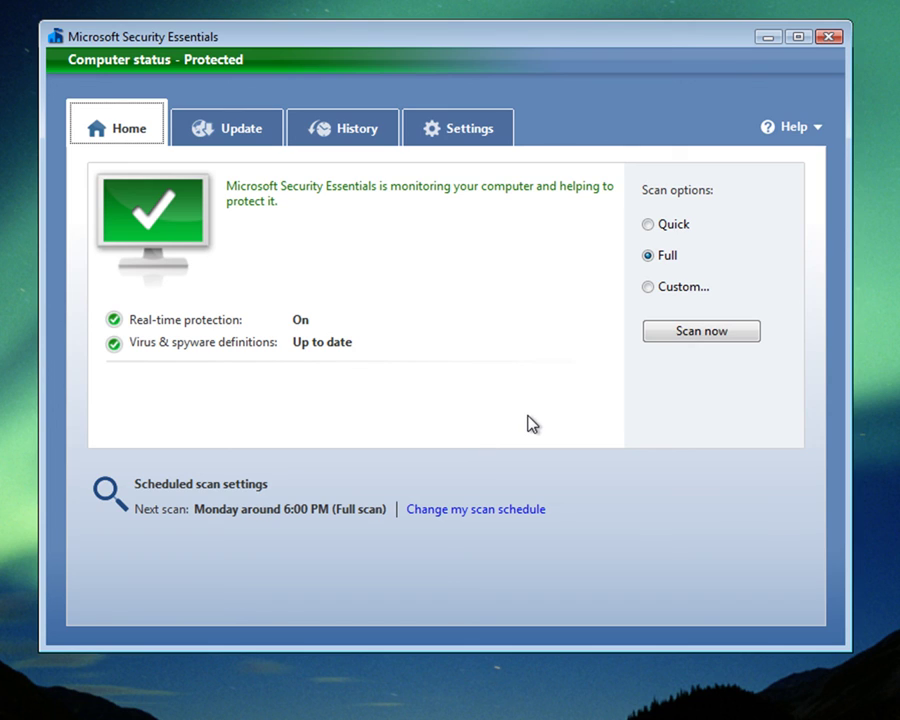